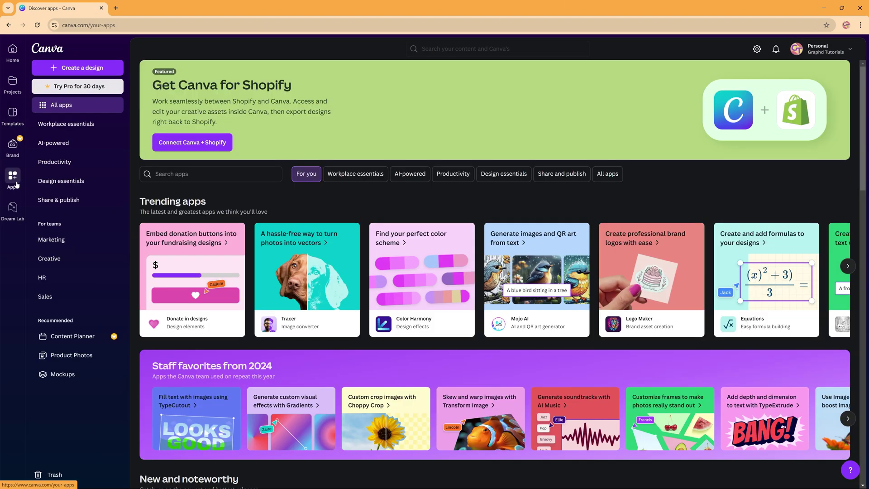
Open Canva's apps directory and search for the Image Blender app
left_click(22, 190)
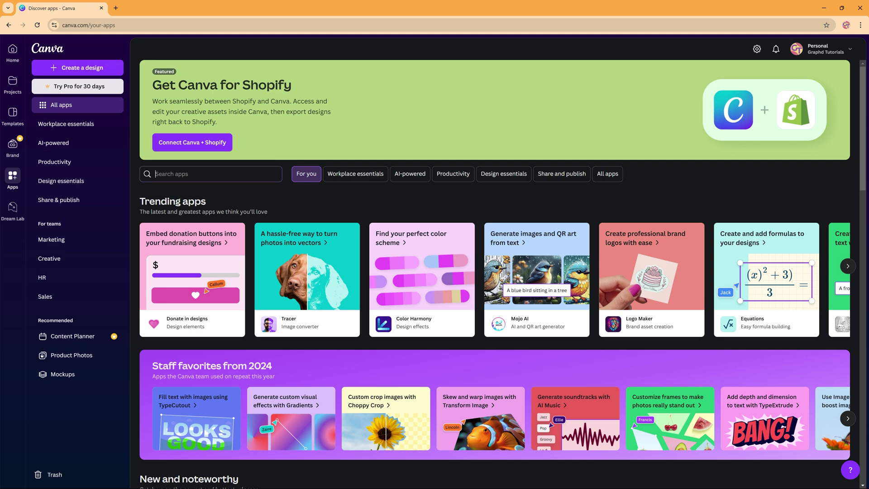
type("imka")
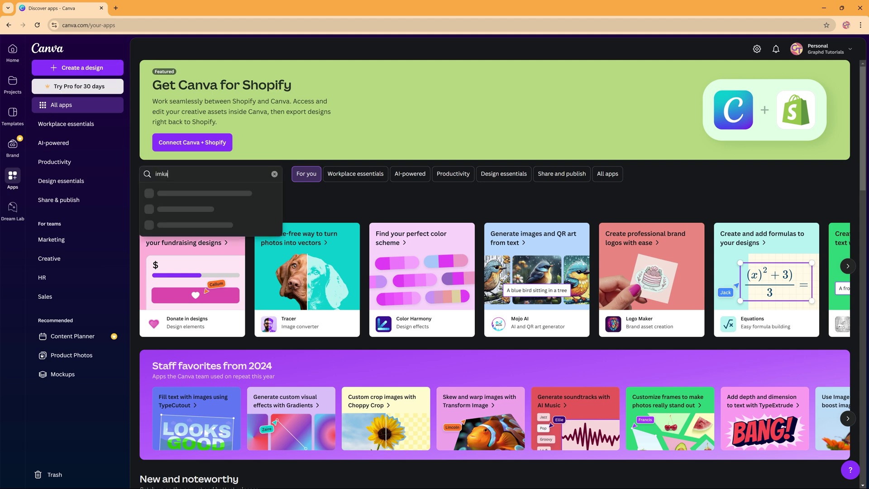
type("ge blender")
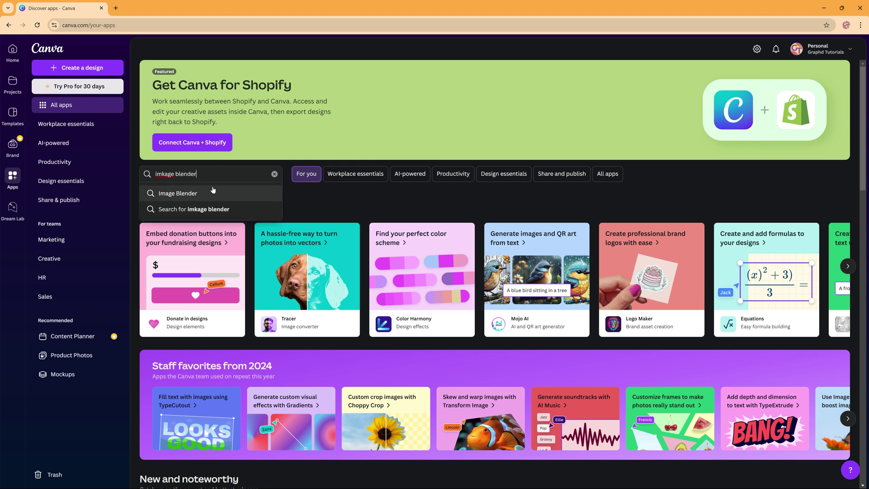
Start a new 1920 × 1080 px custom-size design with the Image Blender app
left_click(211, 190)
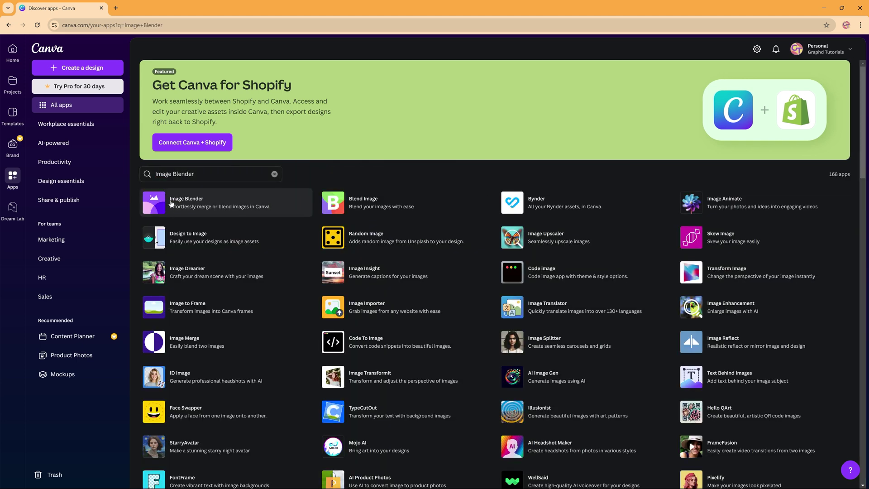
left_click(195, 206)
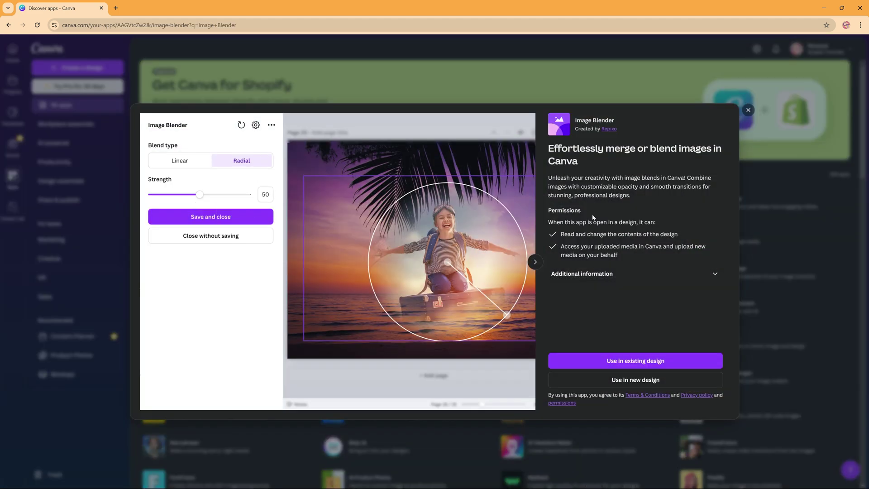
left_click(636, 383)
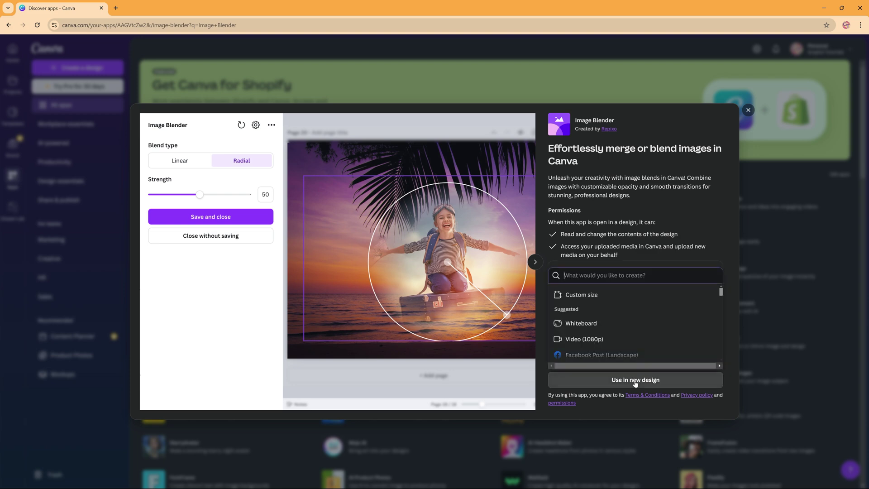
left_click(594, 295)
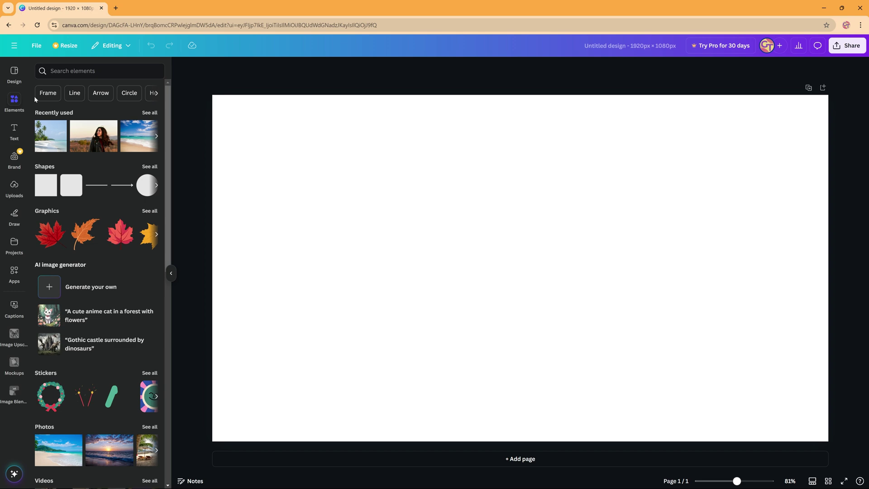
Open the full stock Photos library from Elements and scroll through it
left_click(149, 113)
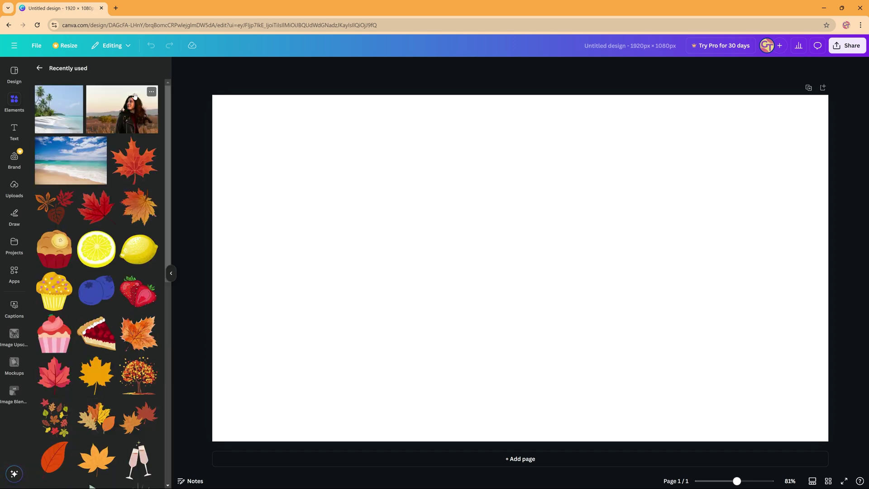
left_click(39, 69)
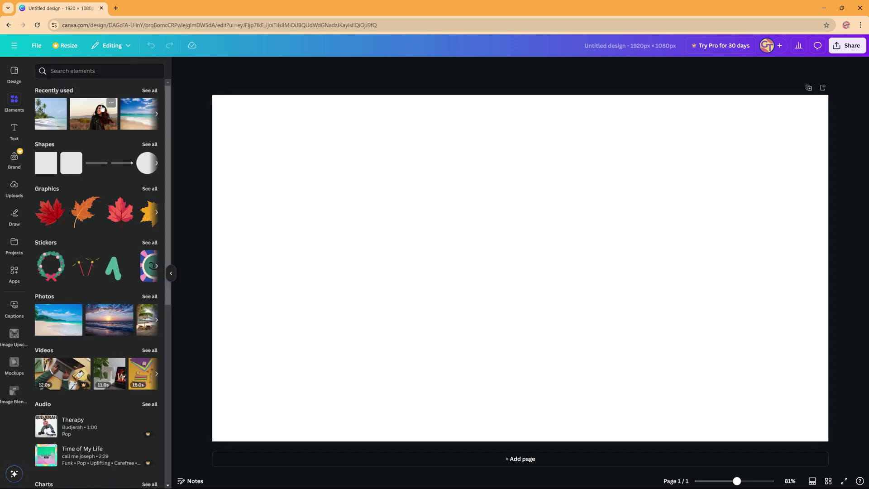
left_click(150, 295)
scroll(97, 290, "down", 3)
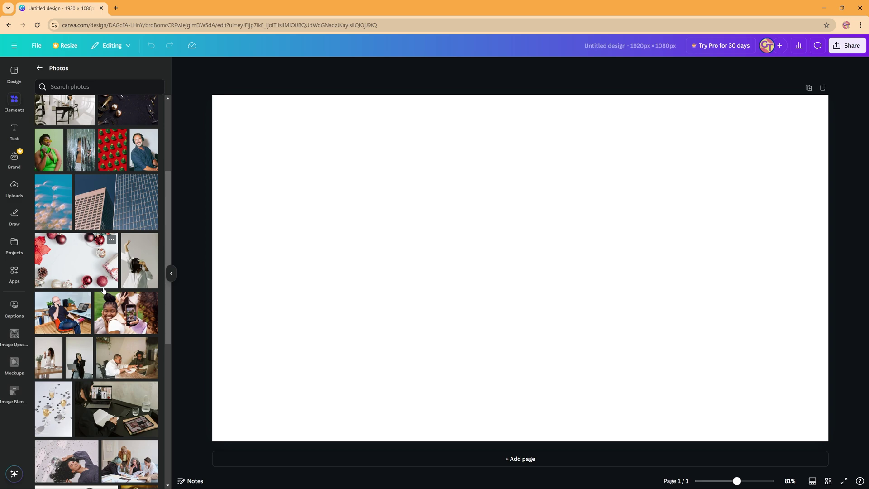
scroll(100, 329, "down", 3)
scroll(100, 330, "down", 3)
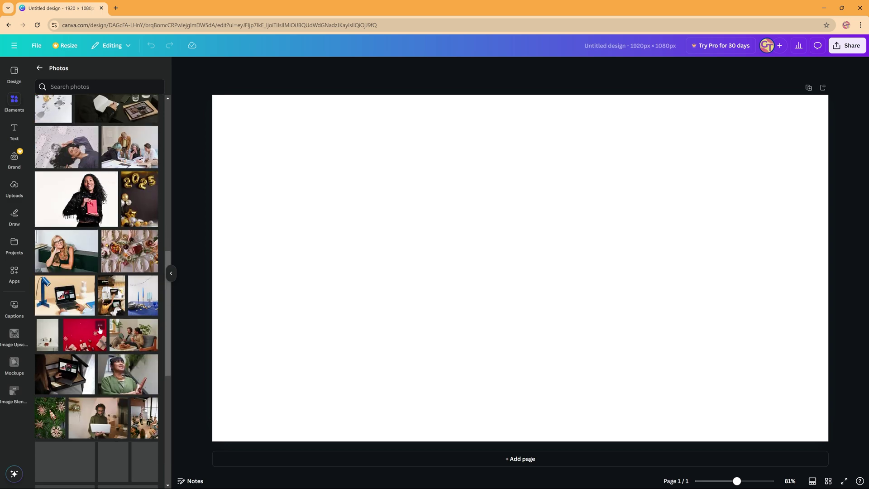
scroll(101, 331, "up", 10)
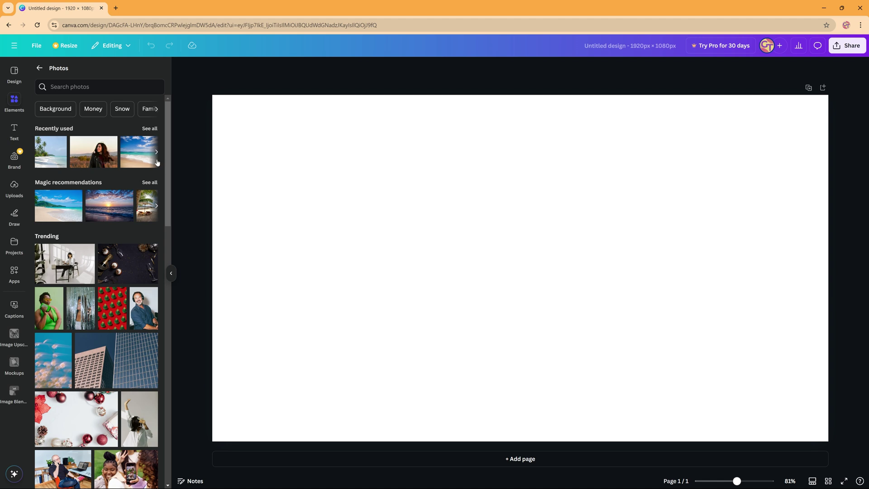
Add the woman photo, enlarge it to full page height and push it against the right edge
left_click(106, 160)
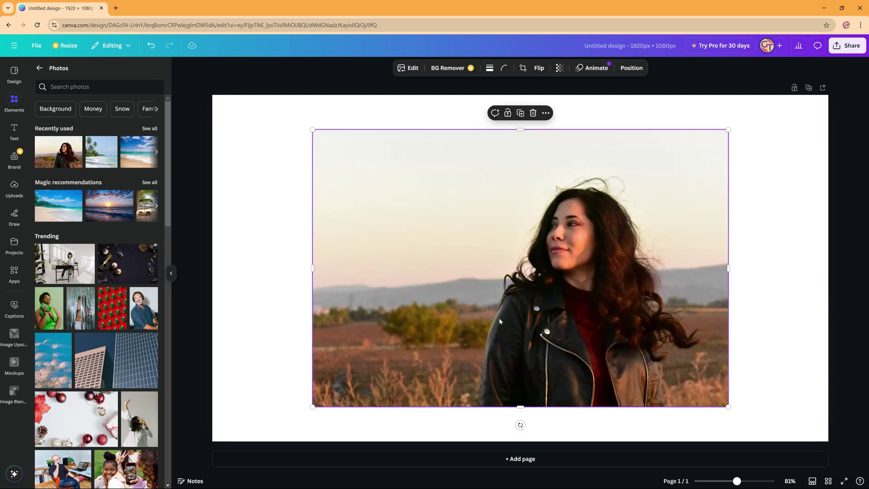
left_click_drag(500, 321, 605, 282)
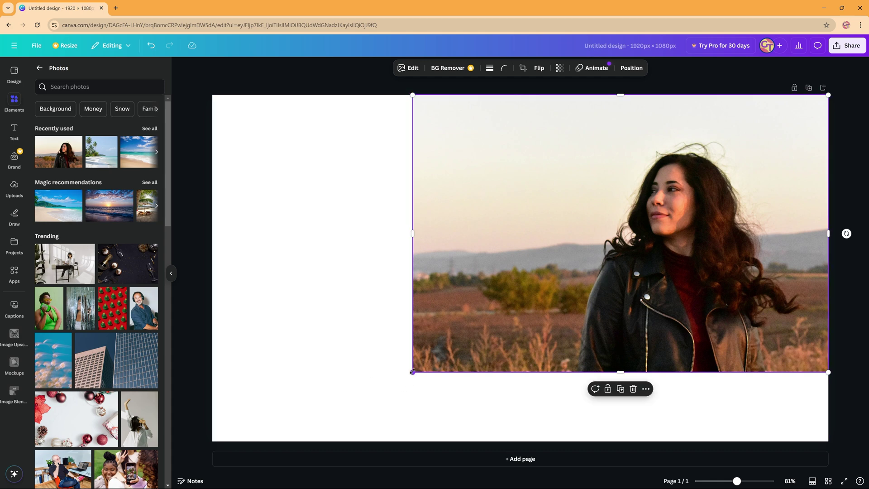
left_click_drag(412, 372, 325, 467)
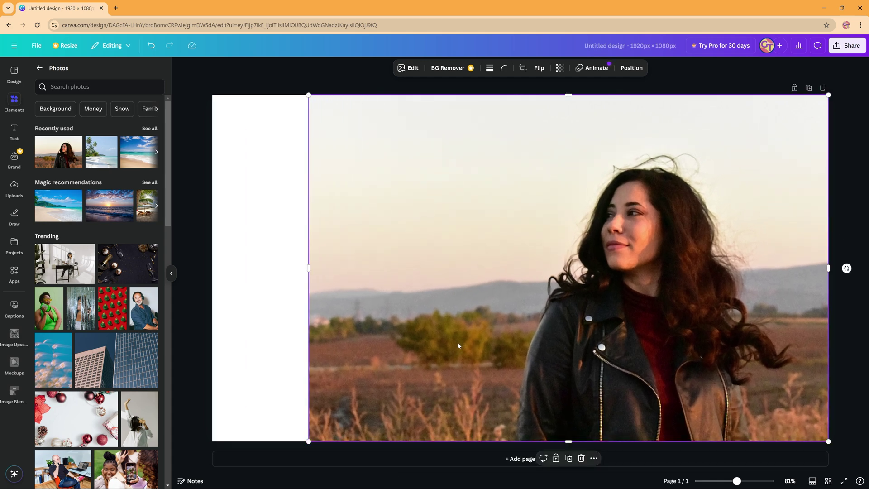
left_click_drag(458, 342, 484, 328)
left_click(316, 316)
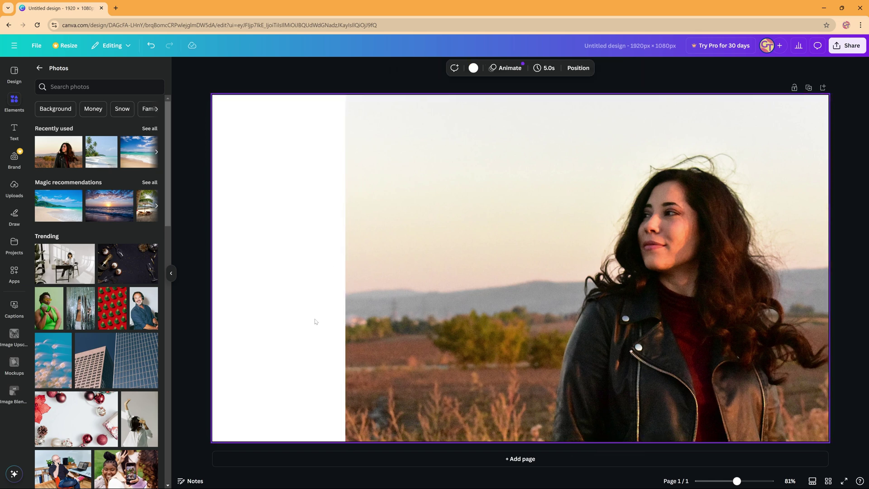
Add the palm beach photo at the upper left, enlarged to full page height
left_click(104, 157)
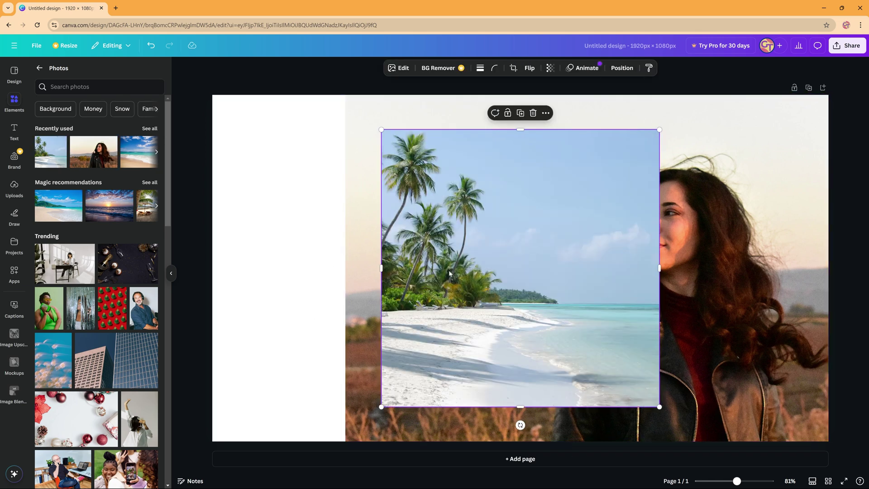
left_click_drag(454, 272, 285, 237)
left_click_drag(490, 372, 560, 441)
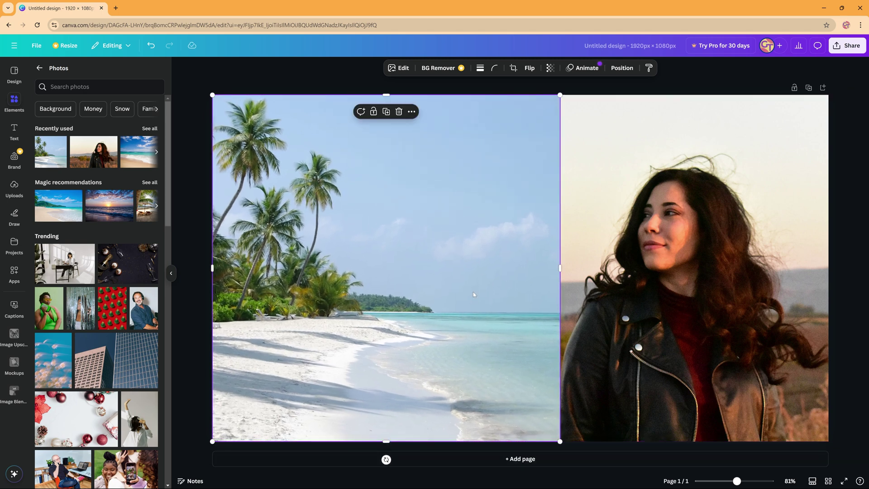
left_click_drag(474, 295, 465, 295)
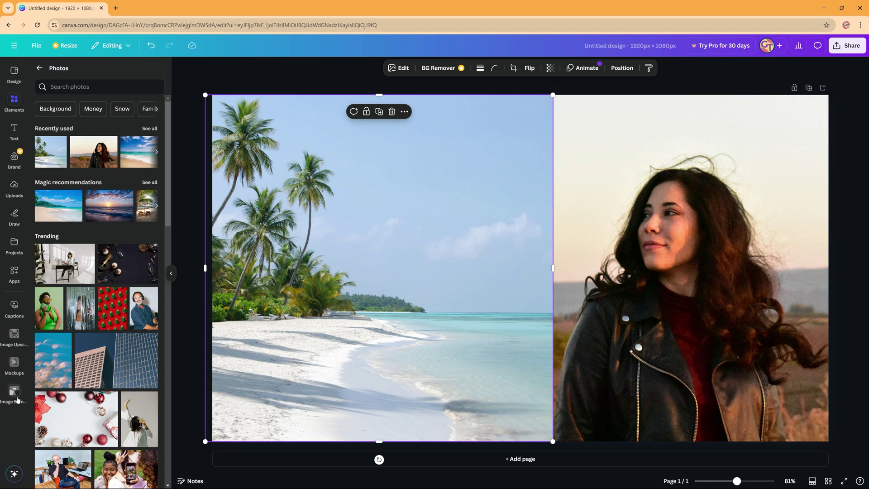
Apply and save a linear Image Blender blend at strength 14 on the beach photo
left_click(16, 398)
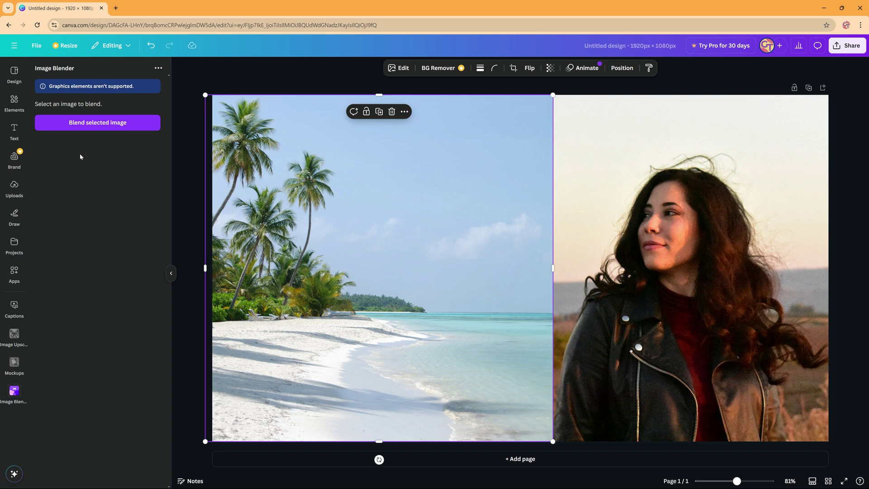
left_click(113, 126)
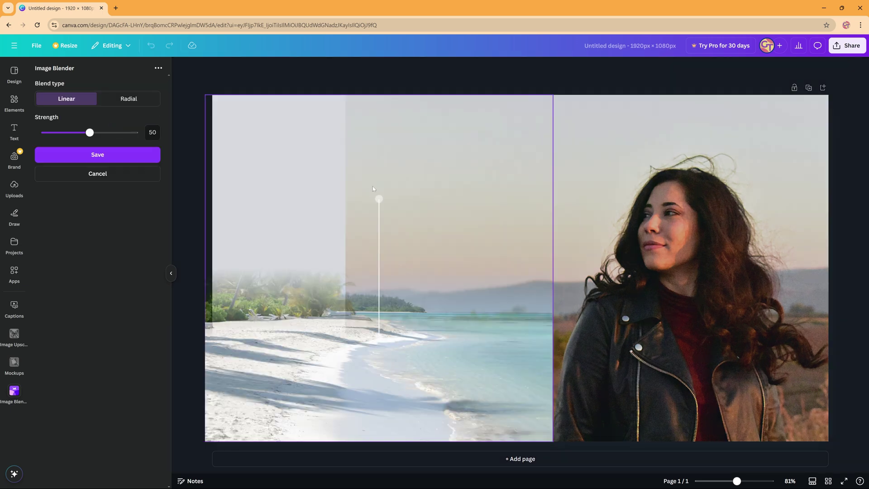
left_click_drag(379, 198, 598, 331)
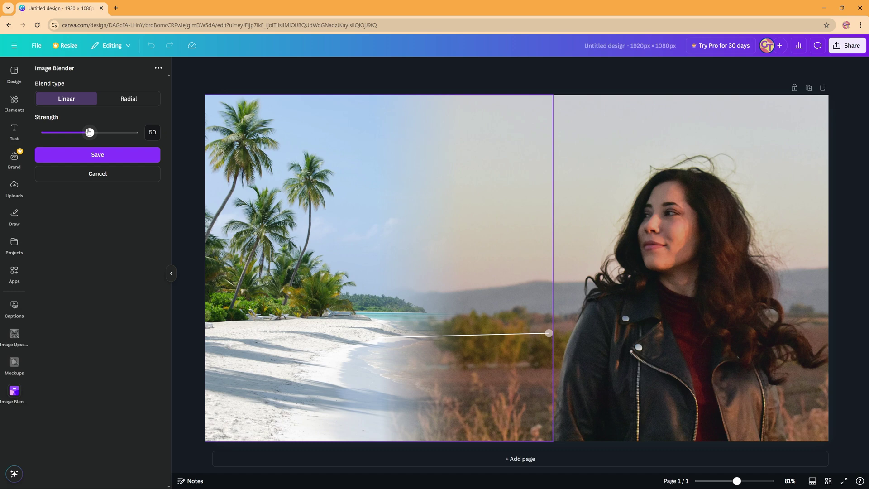
left_click_drag(90, 133, 58, 134)
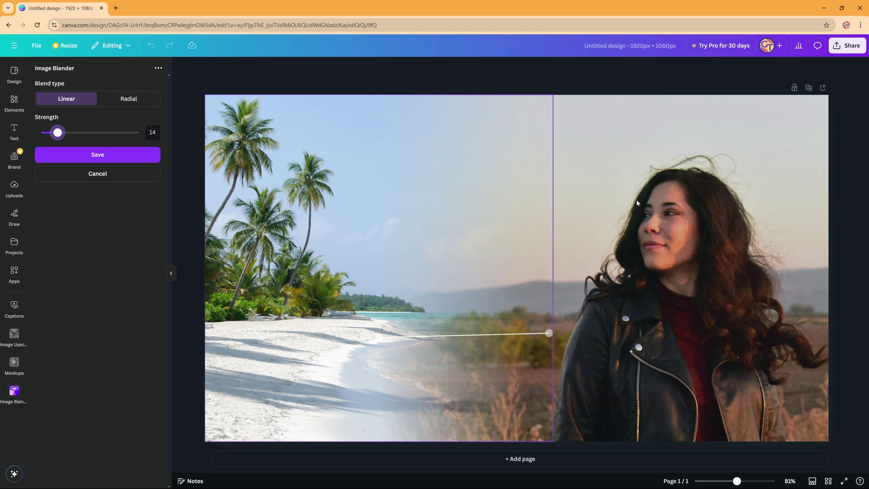
left_click(110, 157)
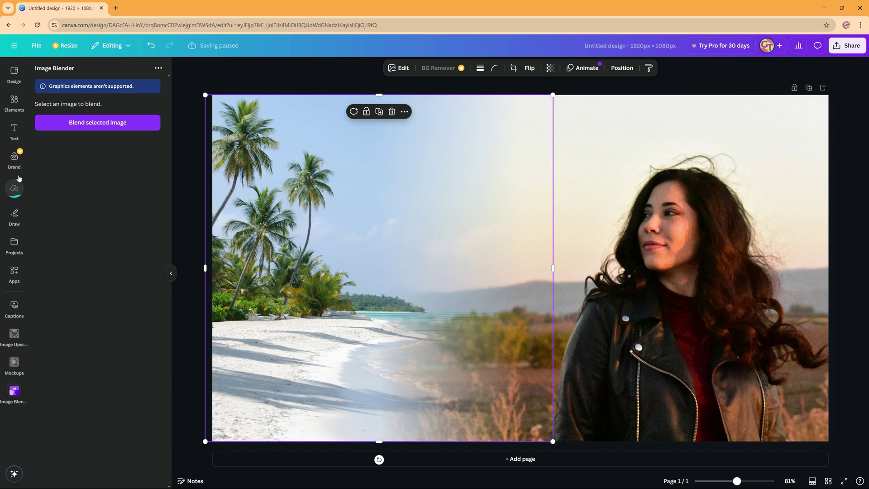
Deselect the blended beach image and view it in the Uploads library
left_click(15, 185)
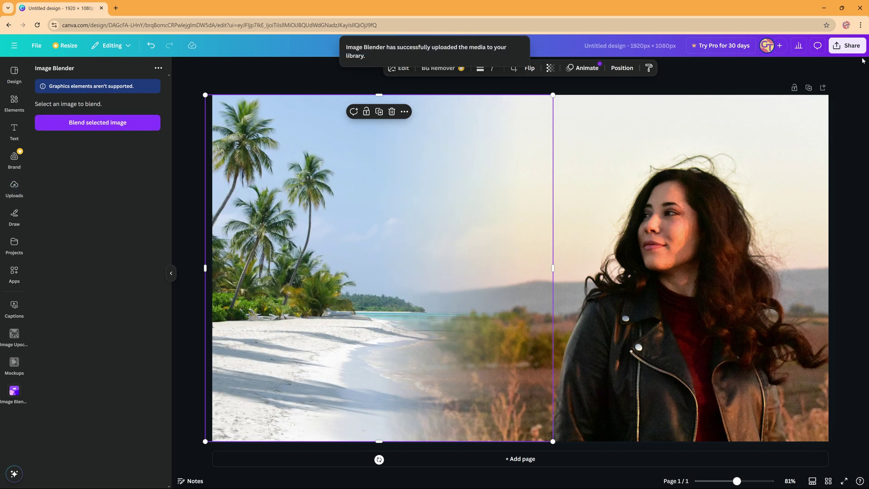
left_click(858, 80)
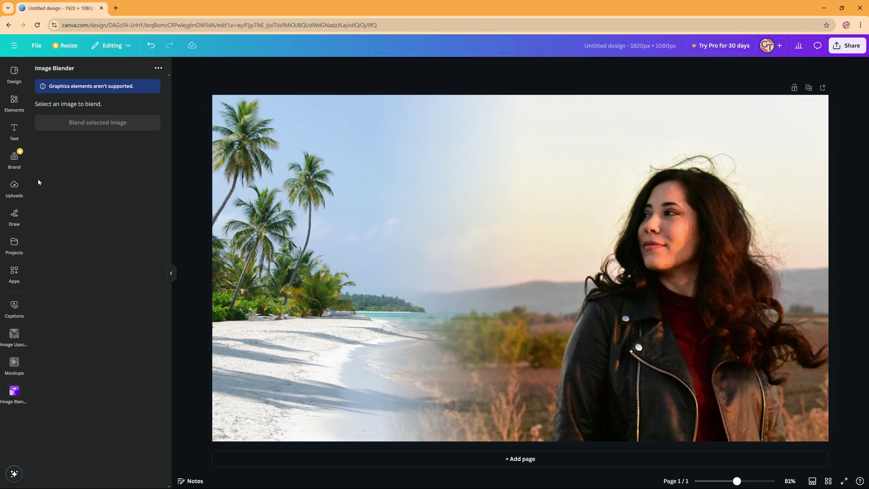
left_click(14, 187)
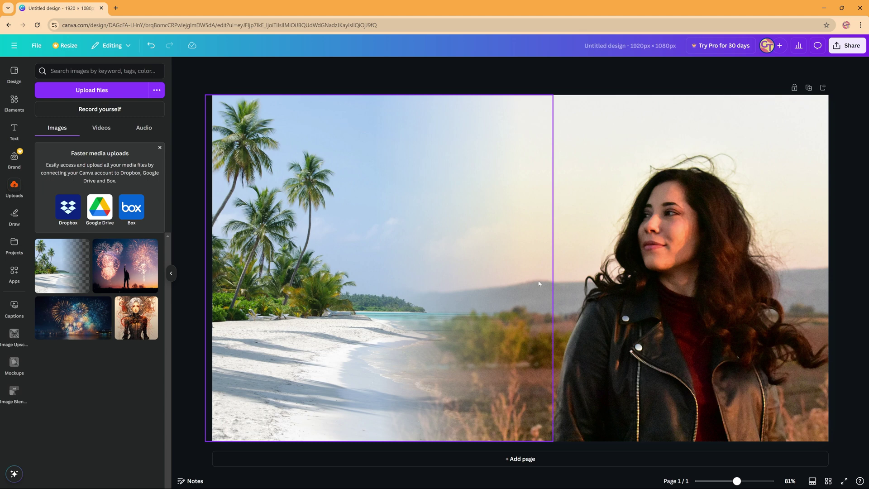
Select the blended beach image and snap it to the page's left edge
left_click(700, 265)
left_click(284, 272)
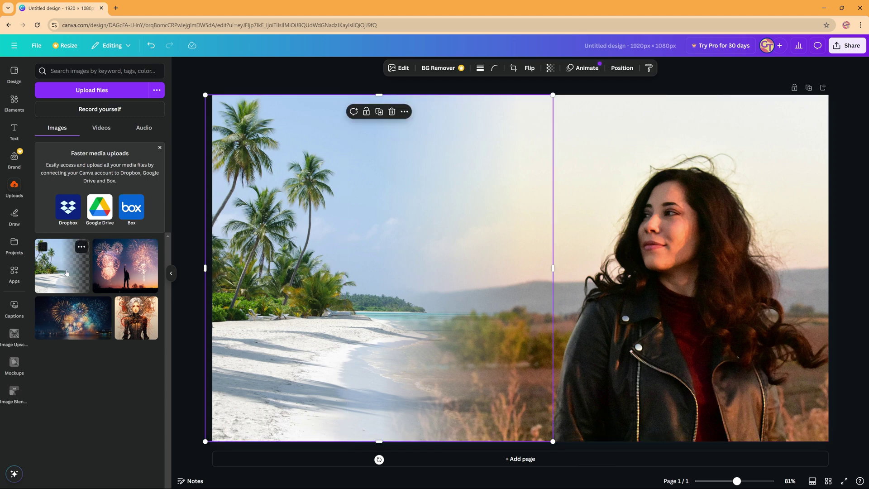
mouse_move(362, 274)
left_mouse_down()
mouse_move(592, 278)
mouse_move(424, 268)
mouse_move(180, 273)
mouse_move(370, 273)
left_mouse_up()
Place the woman photo on page 2 and enlarge it to fill the page
left_click(673, 292)
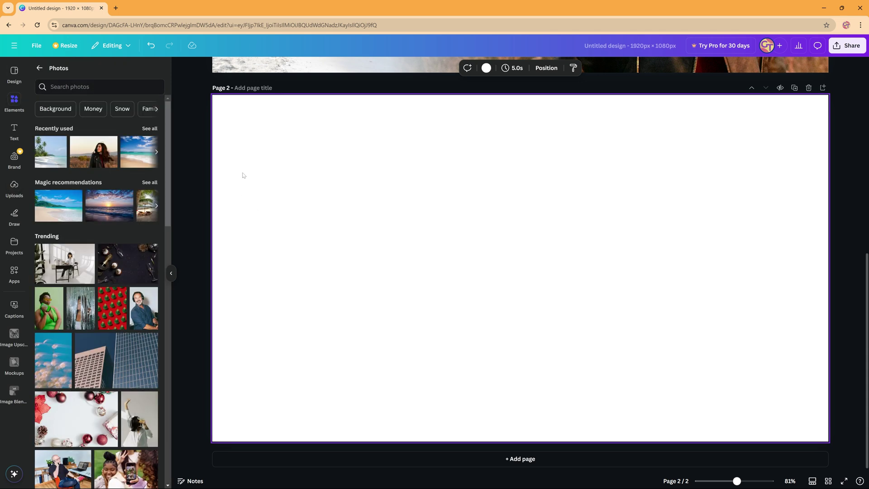
left_click_drag(104, 164, 365, 190)
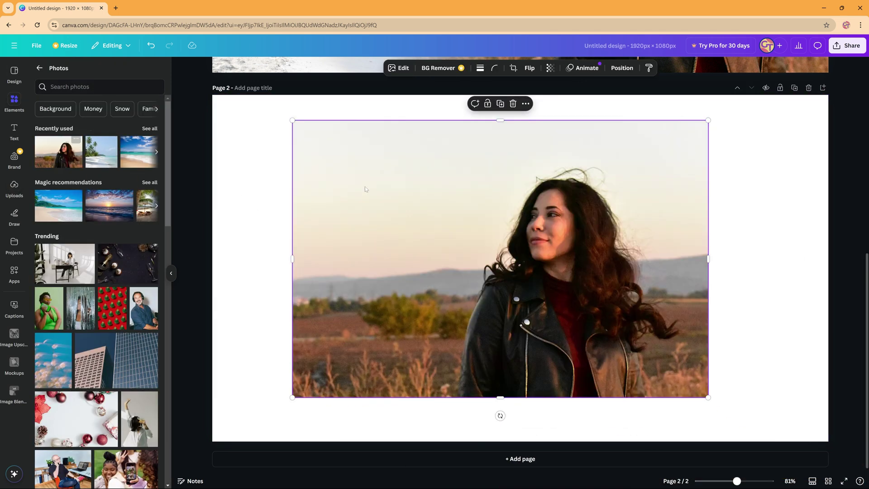
left_click_drag(291, 121, 213, 67)
left_click_drag(707, 395, 817, 457)
left_click_drag(722, 357, 721, 357)
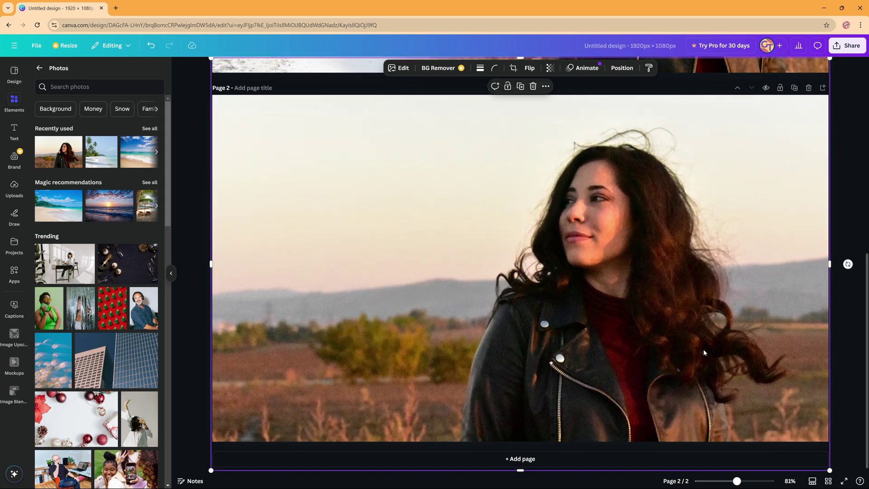
Add the sandy beach photo over it and stretch it to cover page 2
left_click(137, 156)
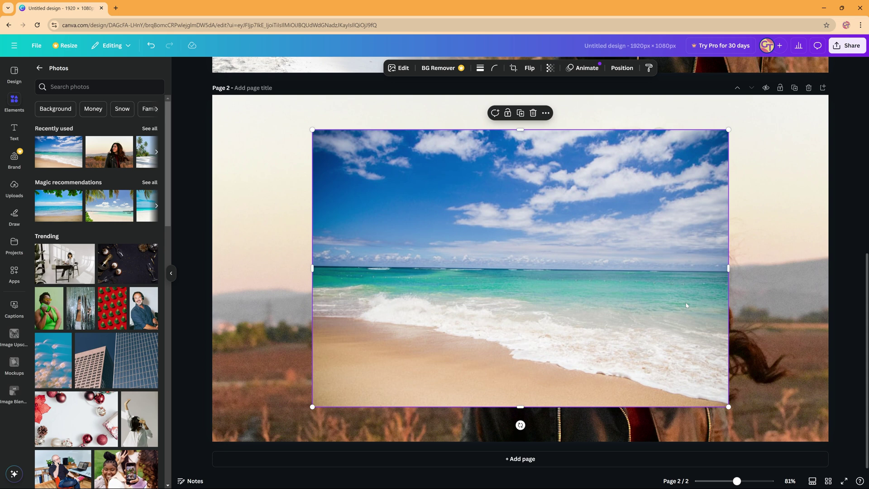
left_click_drag(642, 284, 641, 308)
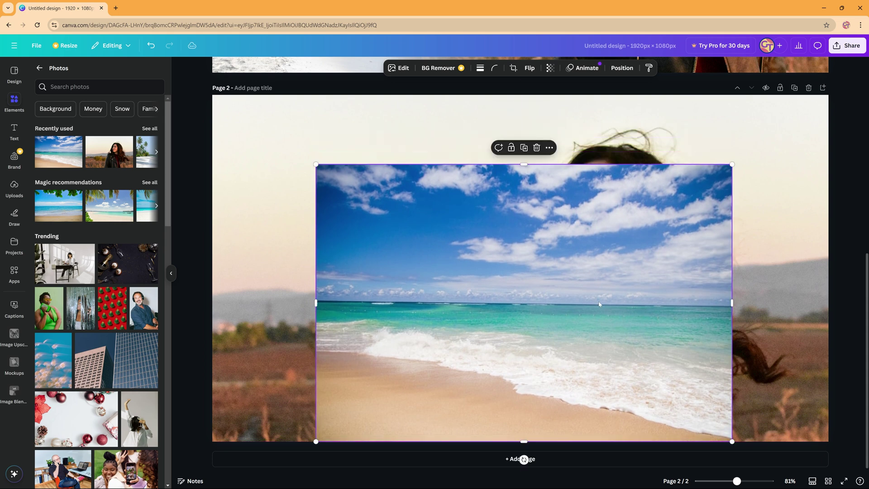
left_click_drag(315, 164, 216, 85)
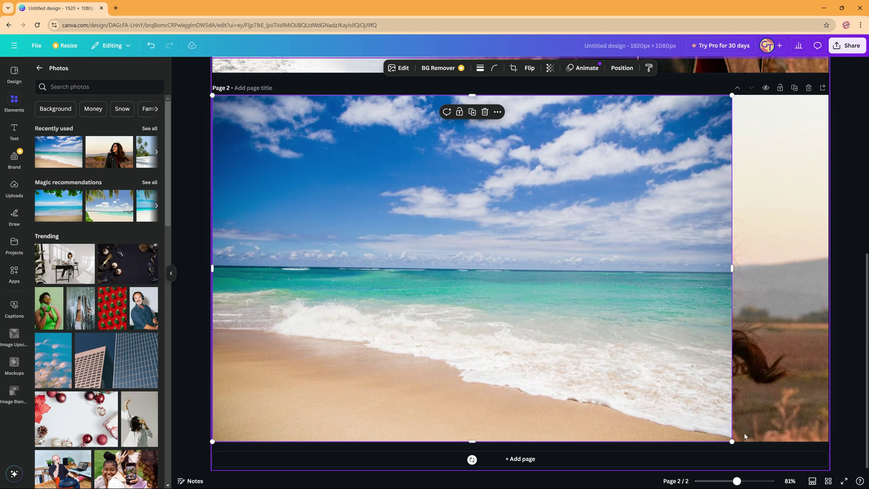
left_click_drag(730, 269, 830, 284)
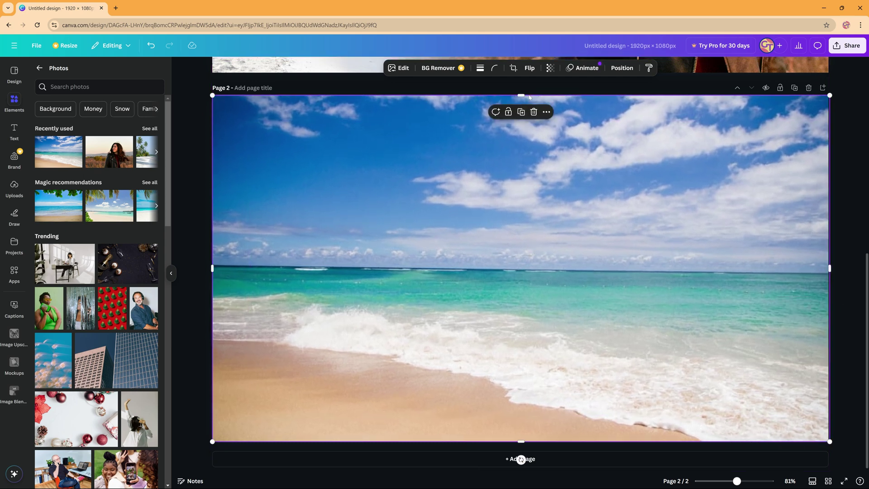
Move the woman photo above the beach photo in page 2's layers, then open Image Blender
left_click(622, 68)
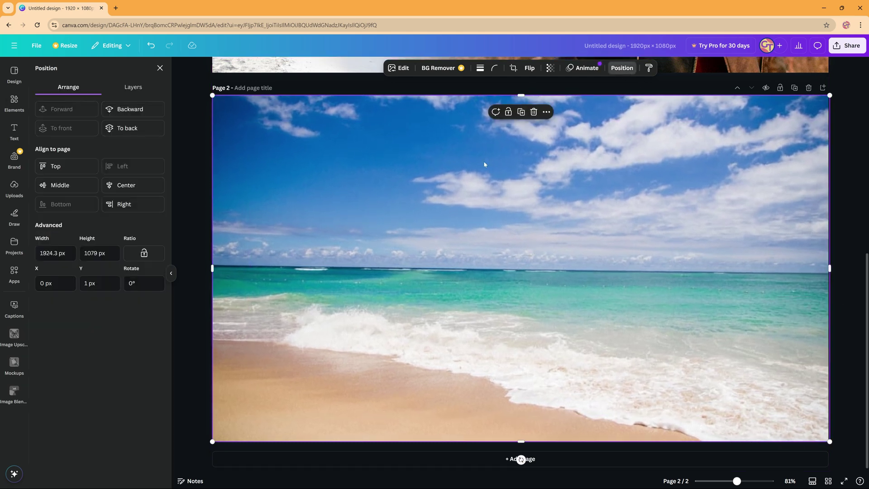
left_click(133, 87)
left_click_drag(112, 167, 117, 135)
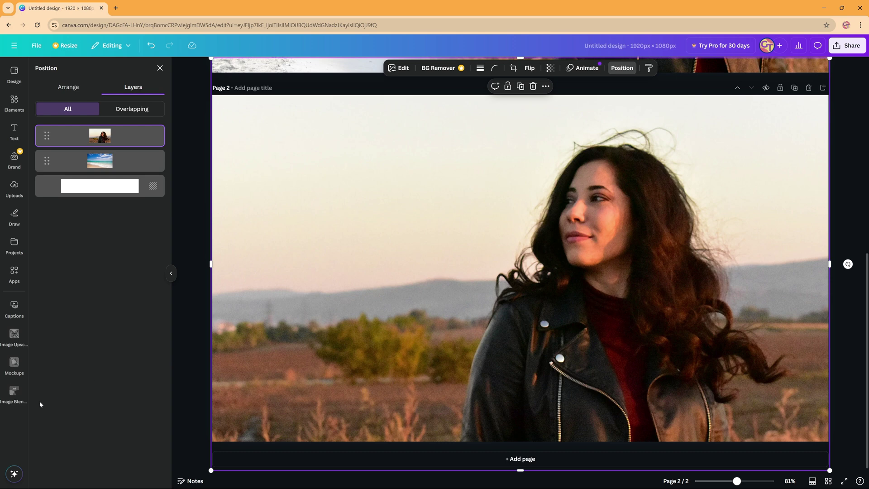
left_click(14, 391)
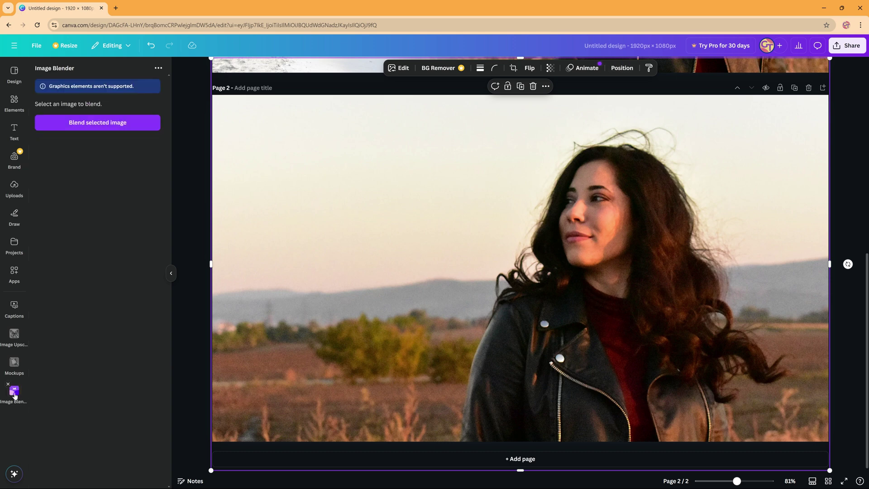
Start a radial blend on the woman photo and center the circle over her face
left_click(103, 125)
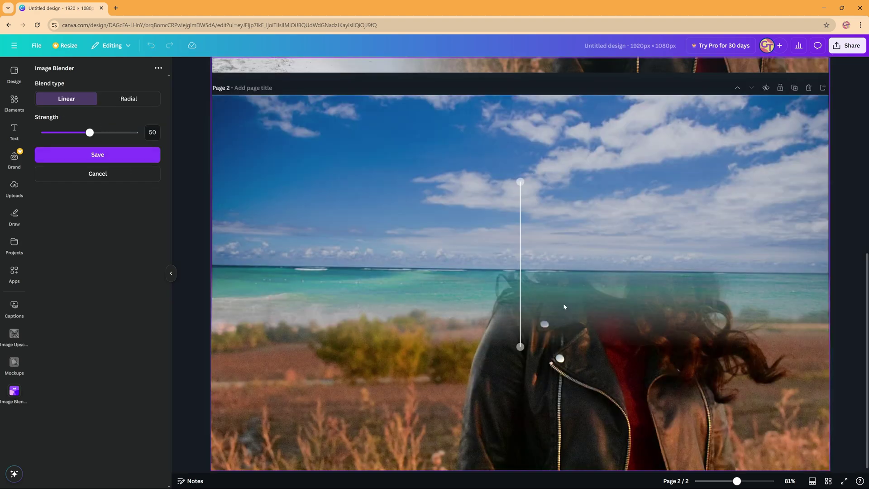
left_click(121, 102)
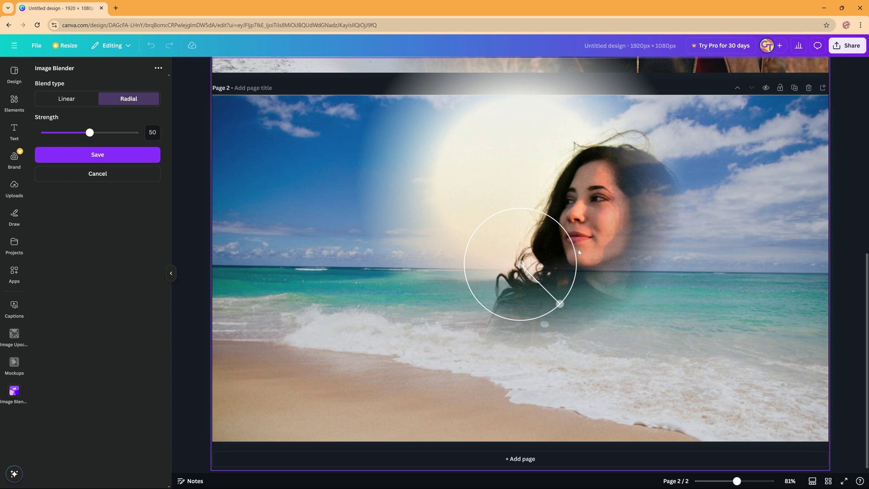
left_click_drag(540, 253, 607, 213)
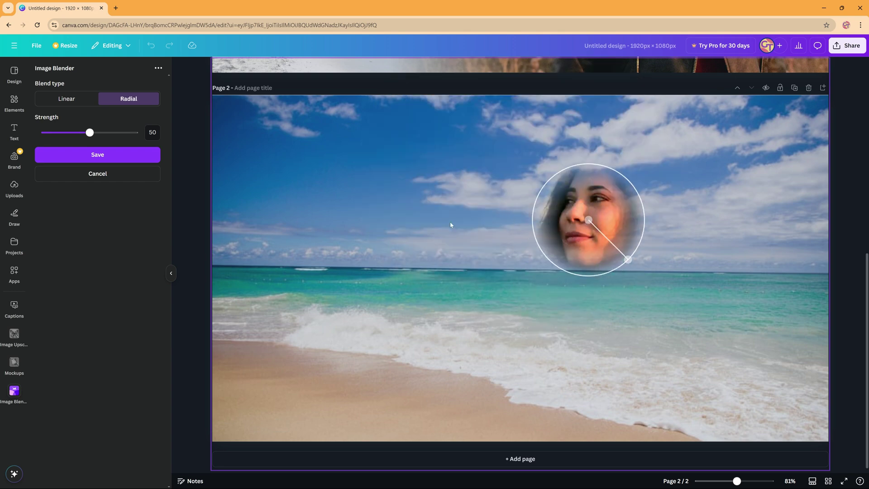
Enlarge the blend circle over her head and shoulders, set strength to 50, and save
mouse_move(90, 132)
left_mouse_down()
mouse_move(134, 132)
mouse_move(59, 132)
mouse_move(76, 133)
left_mouse_up()
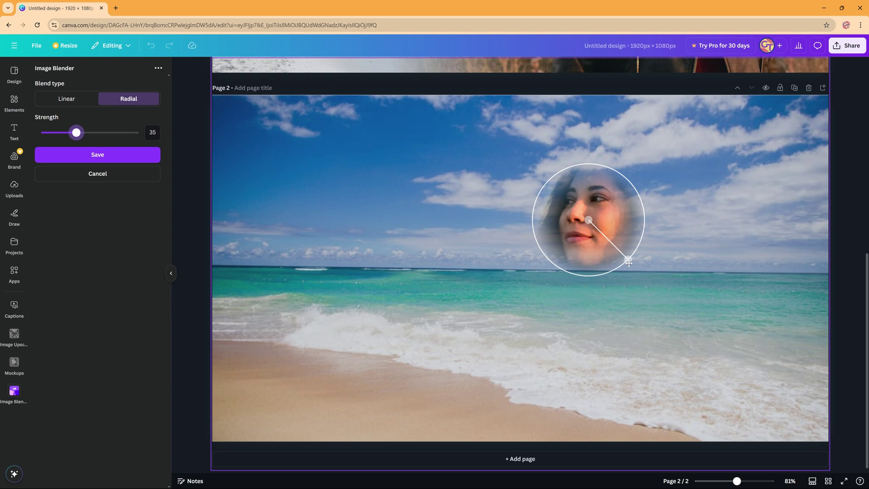
left_click_drag(629, 262, 631, 302)
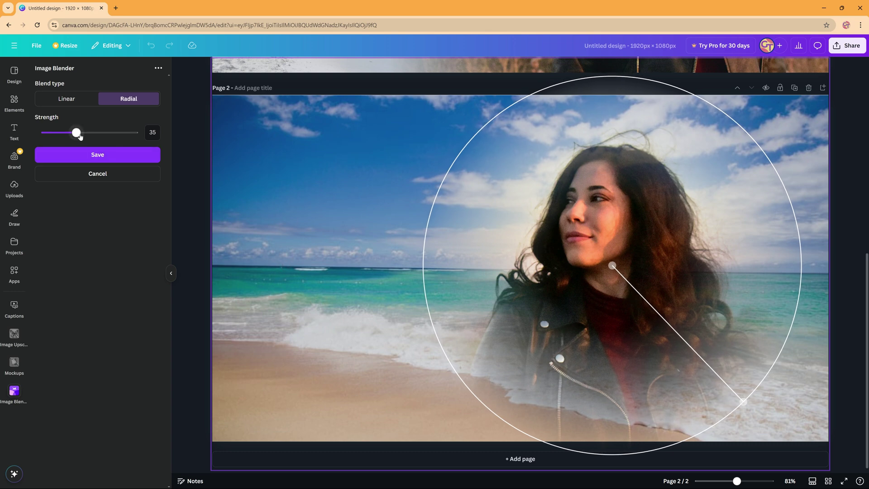
left_click_drag(76, 132, 113, 143)
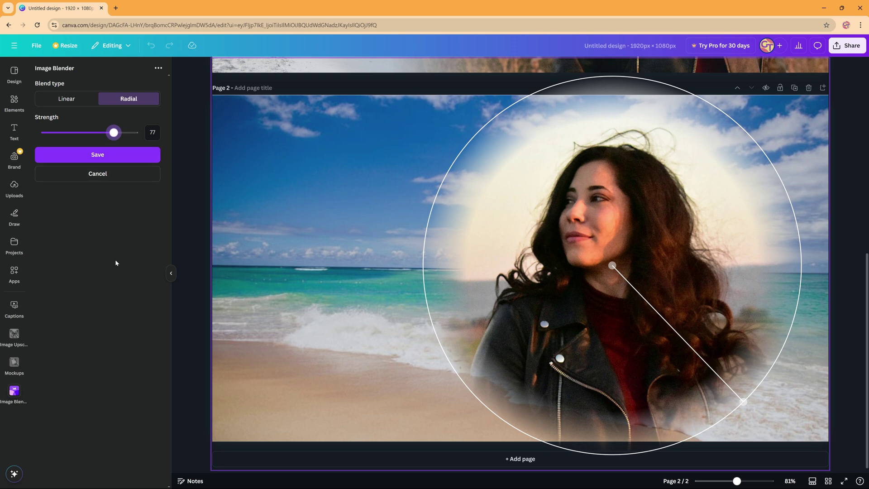
left_click(89, 132)
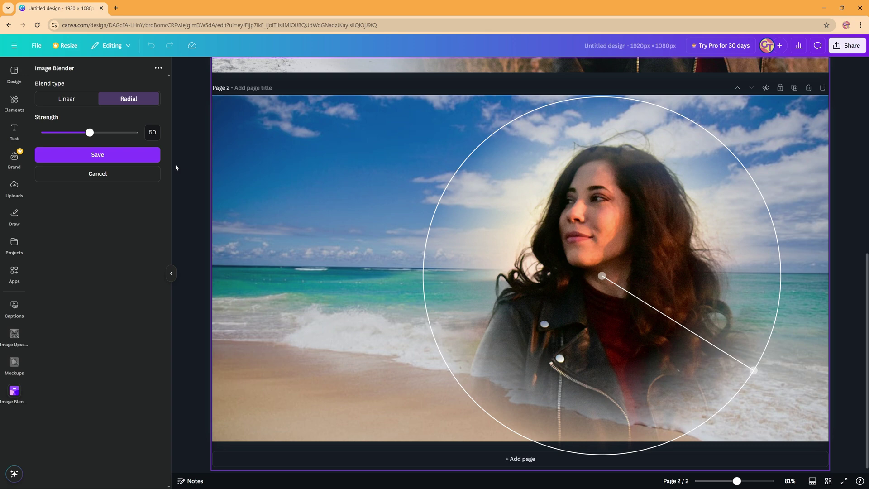
left_click(99, 156)
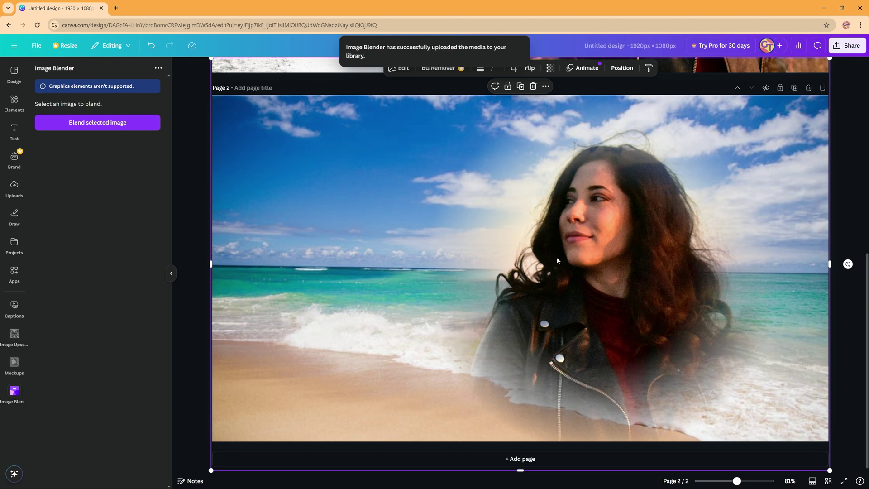
Nudge the blended woman image into place on page 2 and show the Uploads library
mouse_move(604, 258)
left_mouse_down()
mouse_move(529, 261)
mouse_move(700, 242)
mouse_move(321, 252)
mouse_move(563, 387)
mouse_move(612, 248)
mouse_move(518, 253)
mouse_move(601, 256)
mouse_move(472, 241)
mouse_move(482, 271)
mouse_move(514, 259)
mouse_move(606, 266)
left_mouse_up()
left_click(18, 193)
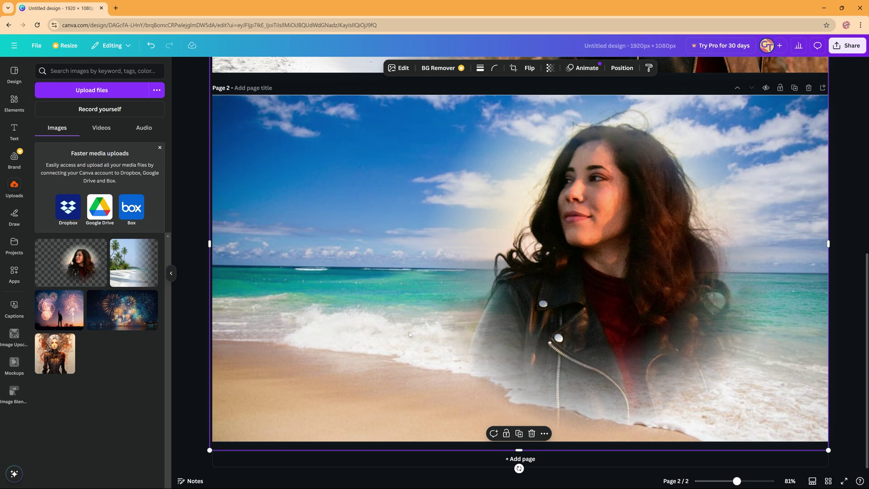
left_click(847, 297)
scroll(812, 328, "up", 8)
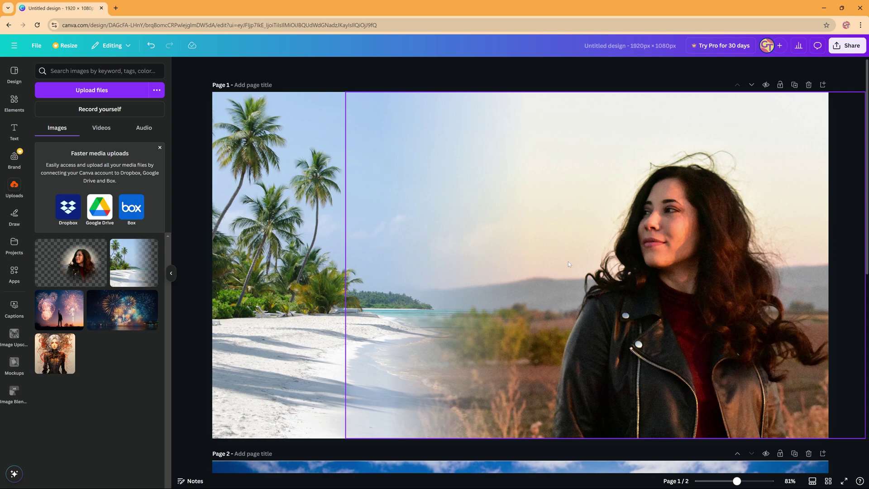
scroll(583, 249, "down", 4)
scroll(604, 239, "down", 1)
scroll(603, 239, "down", 6)
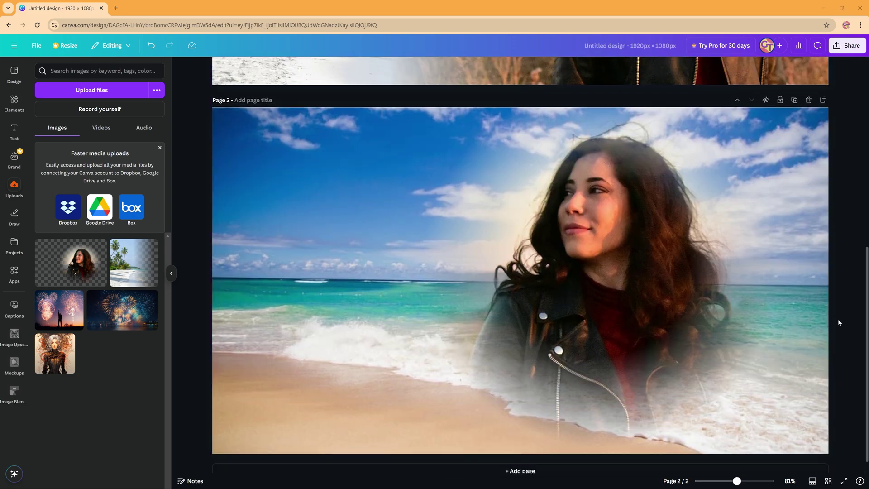
scroll(844, 324, "up", 8)
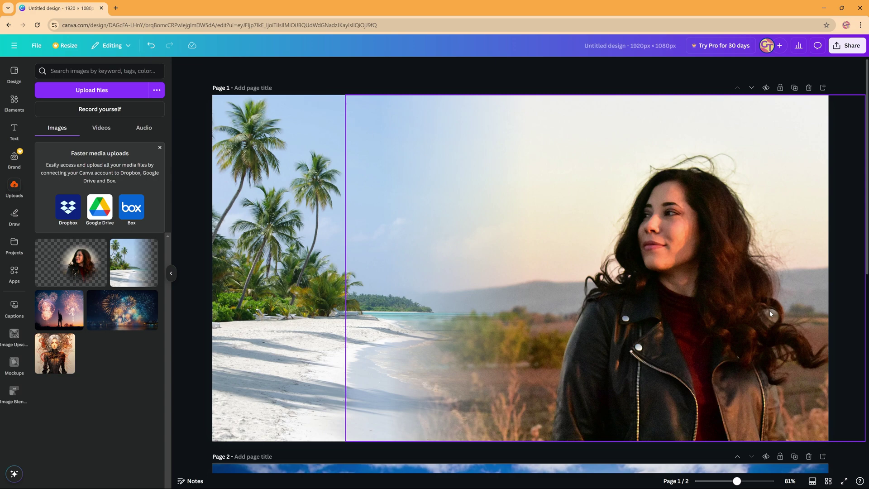
scroll(615, 327, "down", 5)
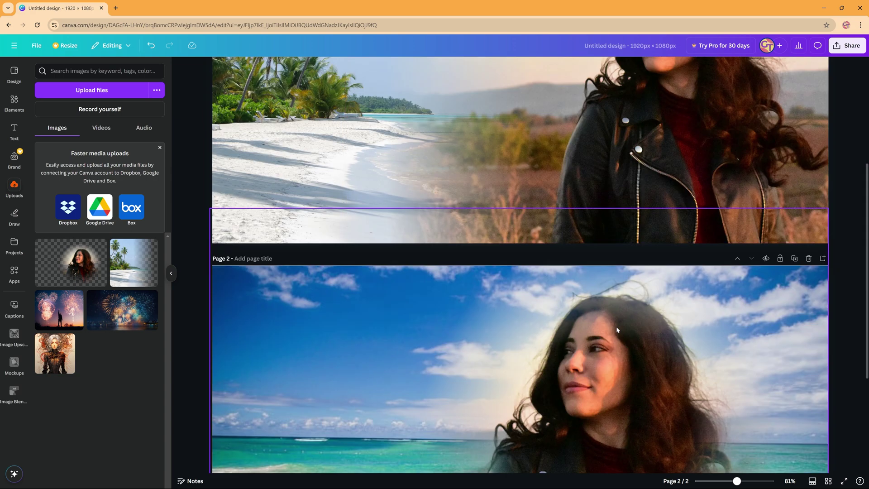
scroll(615, 327, "up", 4)
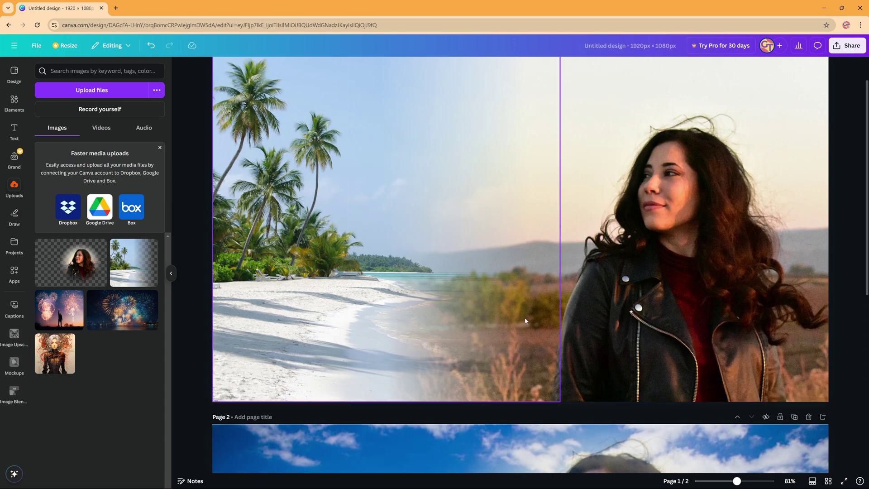
scroll(523, 328, "down", 5)
scroll(523, 325, "down", 2)
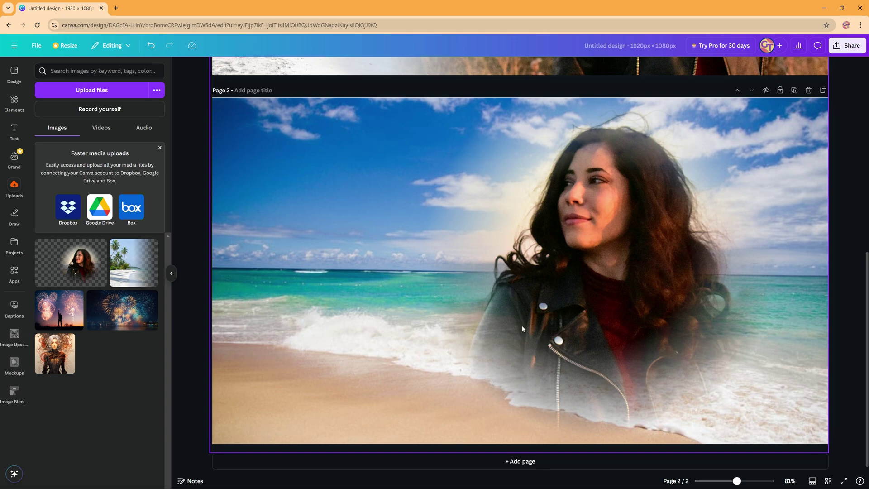
scroll(522, 325, "up", 5)
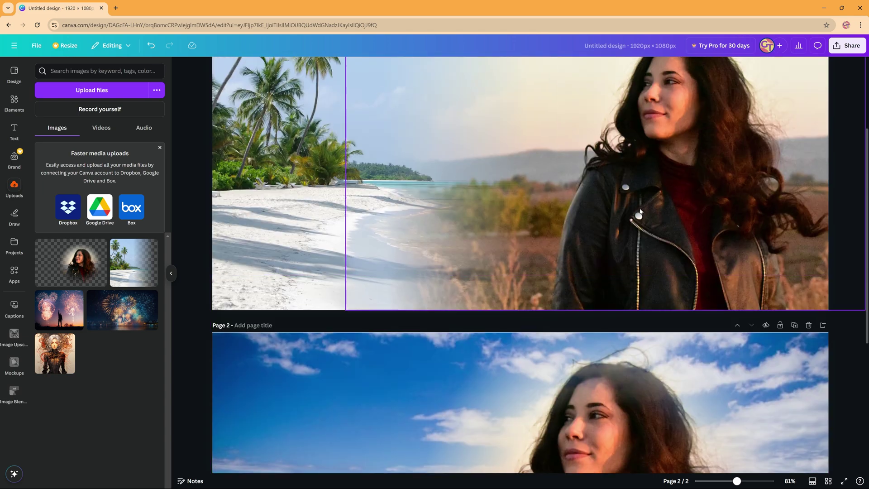
left_click(844, 47)
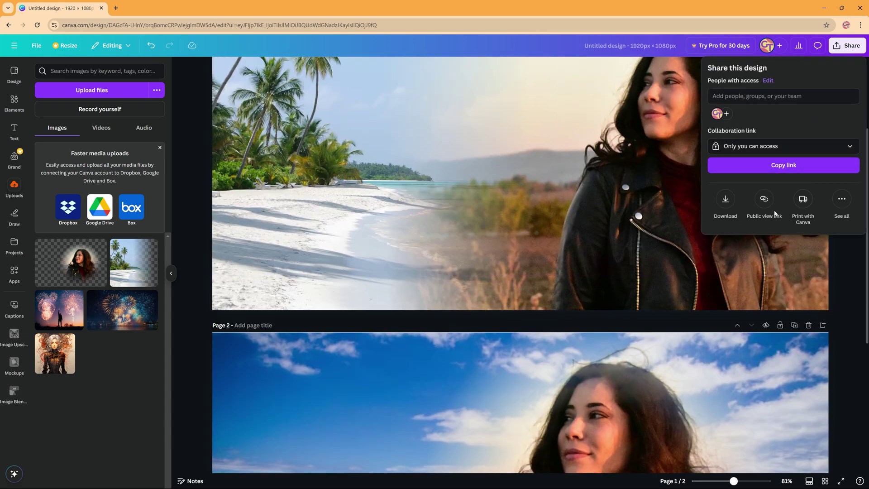
left_click(726, 202)
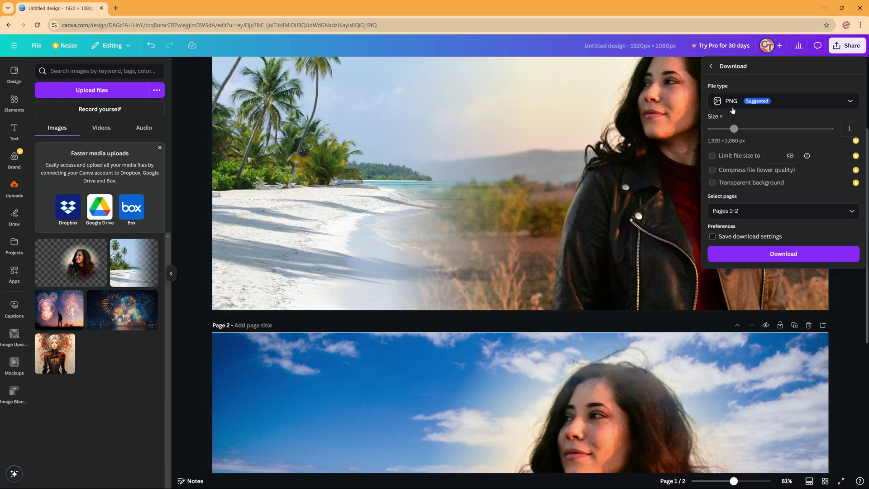
left_click(851, 102)
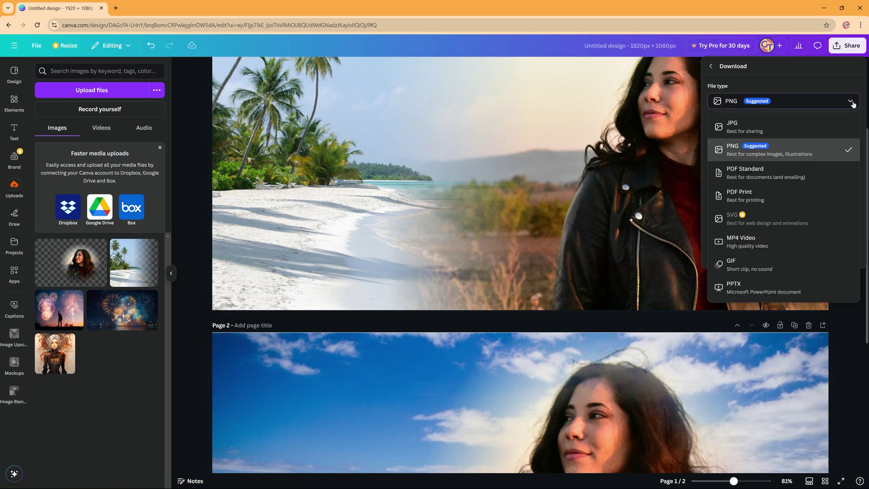
left_click(820, 87)
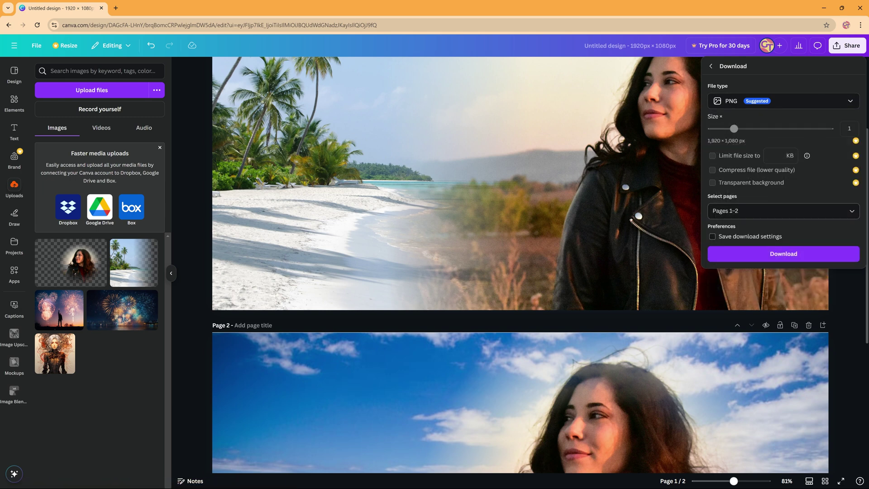
left_click(769, 211)
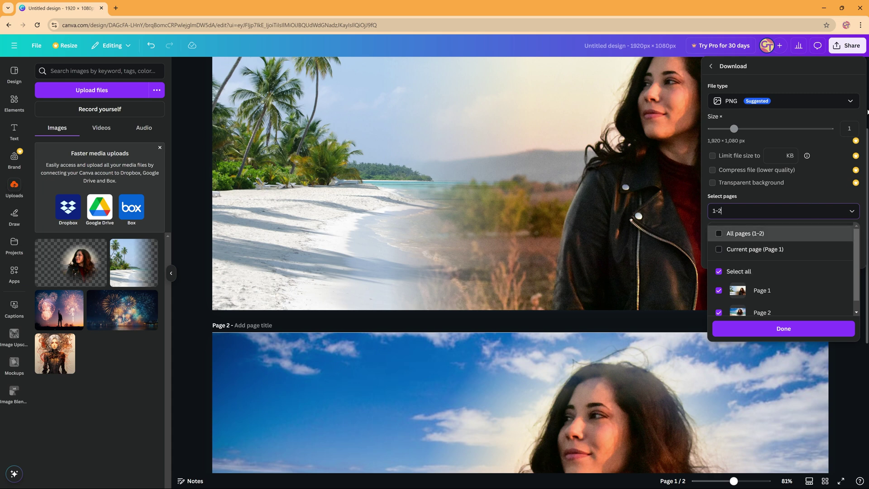
scroll(753, 312, "down", 1)
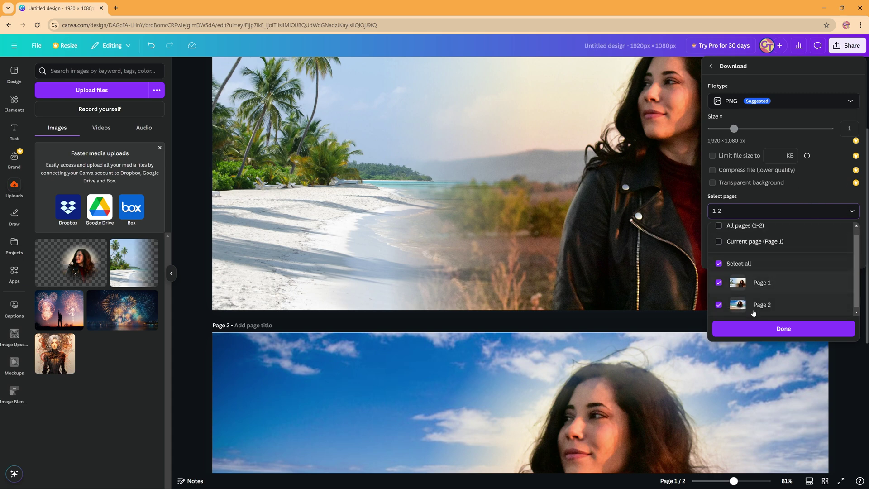
left_click(835, 84)
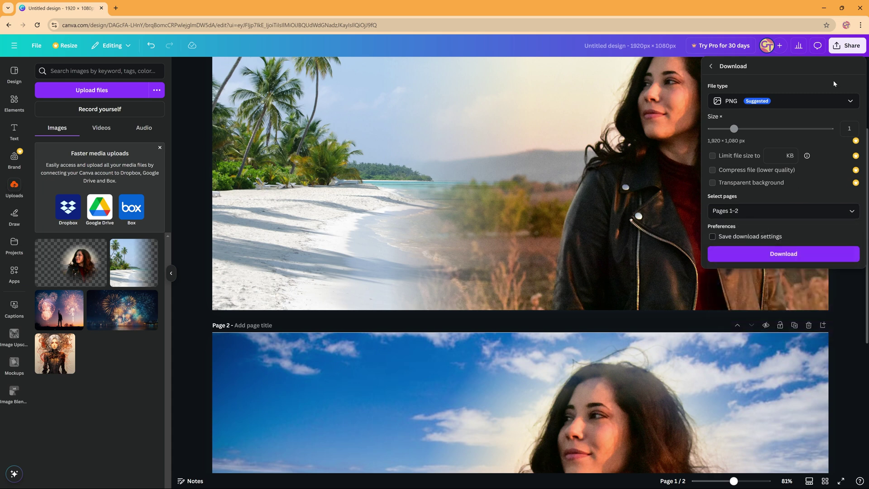
left_click(836, 299)
scroll(400, 293, "down", 5)
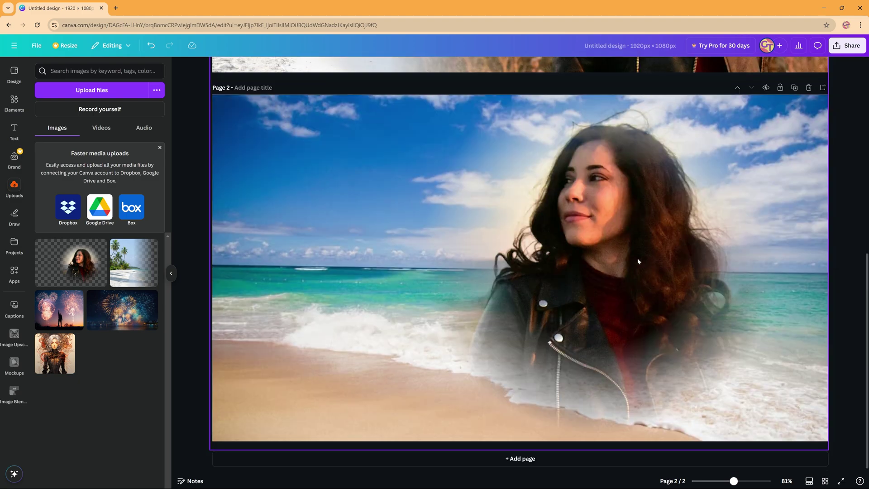